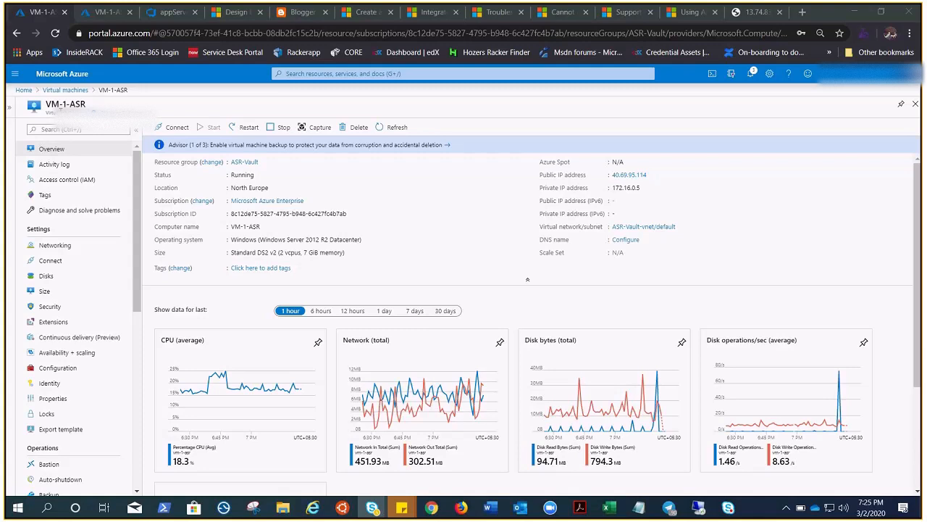
Check the availability and scaling settings of VM-1-ASR and return to its overview.
click(62, 354)
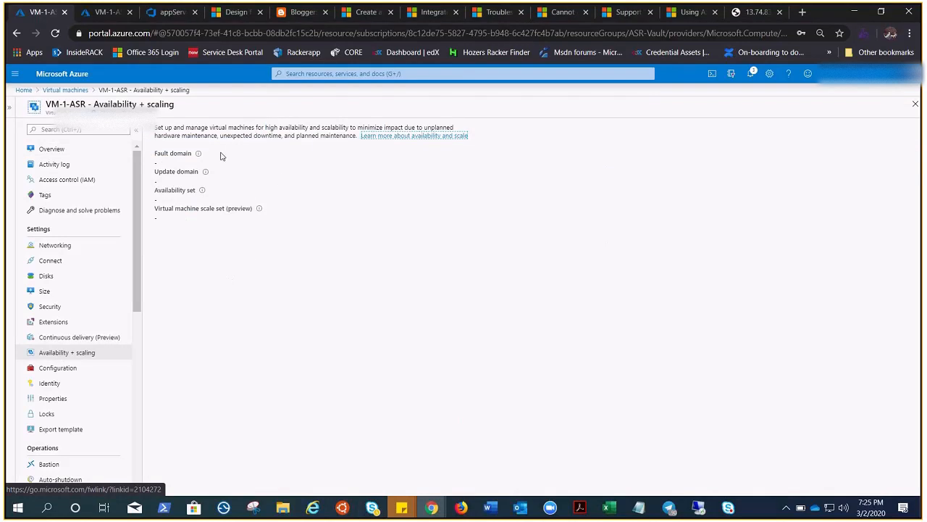
click(94, 150)
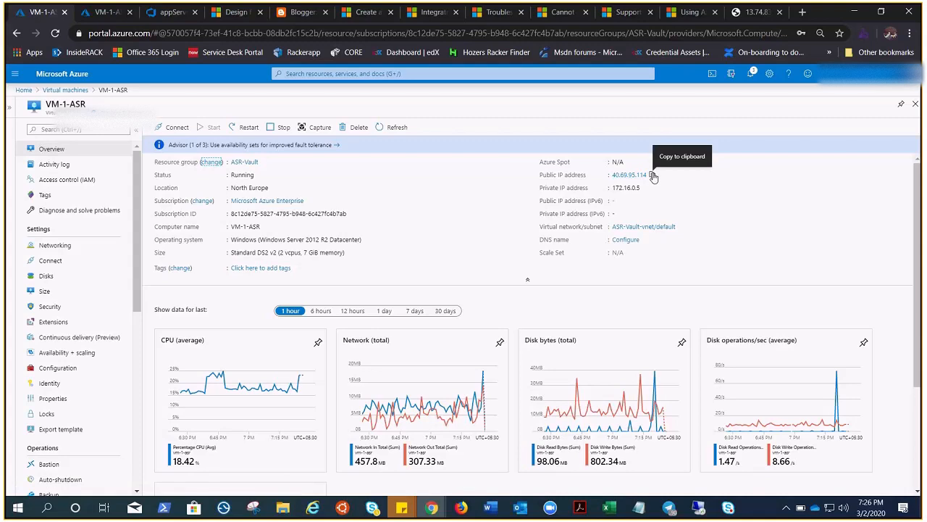
Copy the public IP address of VM-1-ASR and open it in a new browser tab.
click(653, 175)
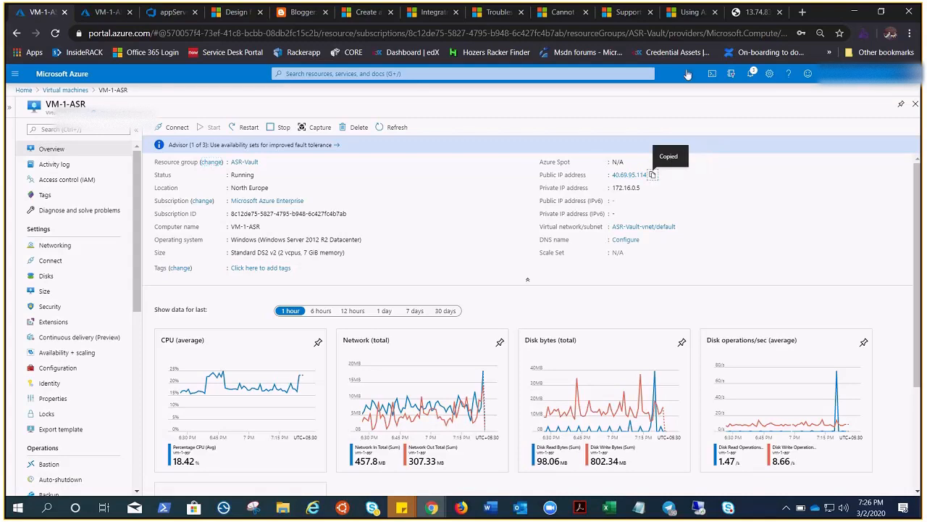
click(801, 12)
key(ctrl+v)
key(Return)
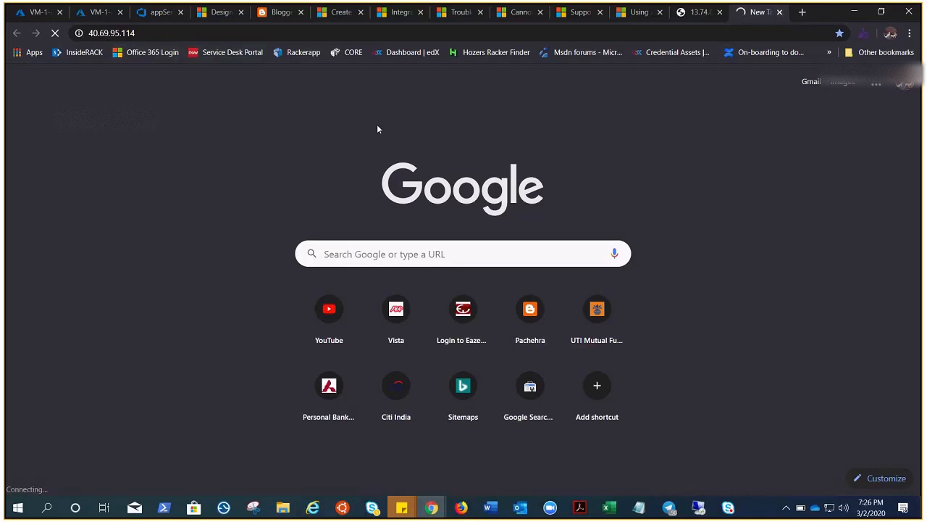
Set the destination port ranges of VM-1-ASR's RDP inbound rule to 3389,80, save the rule and return to the overview.
click(43, 16)
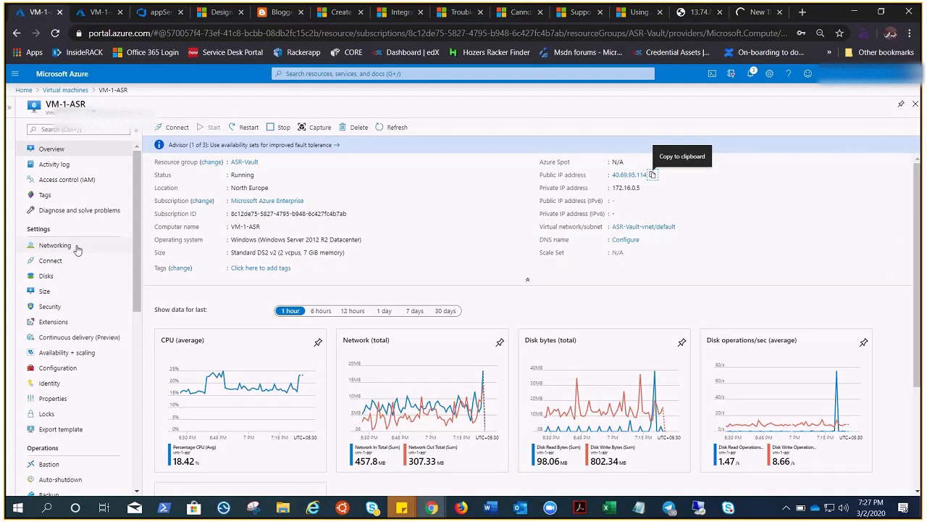
click(55, 245)
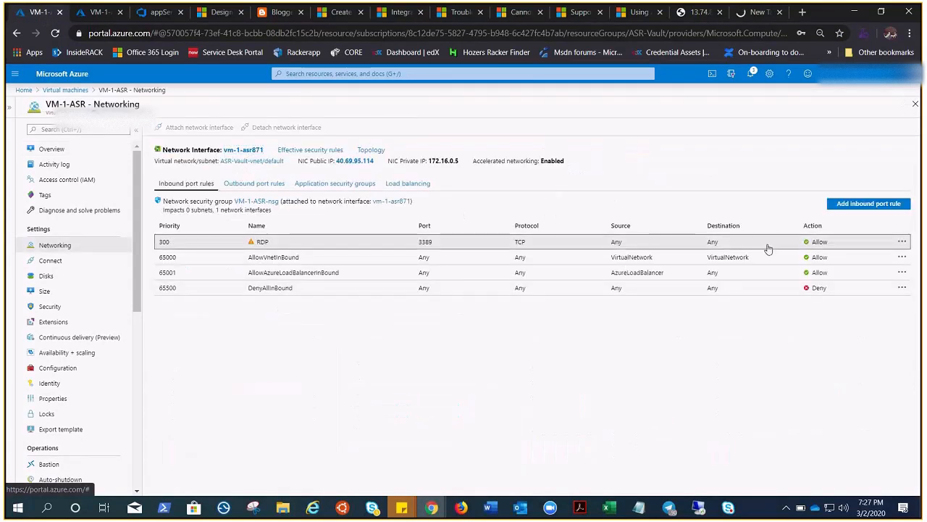
click(768, 249)
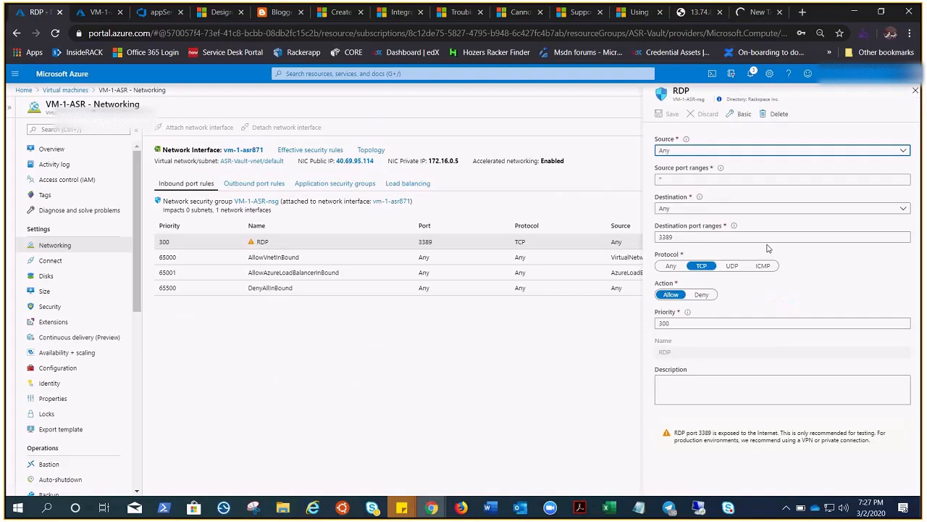
click(687, 237)
text(,80)
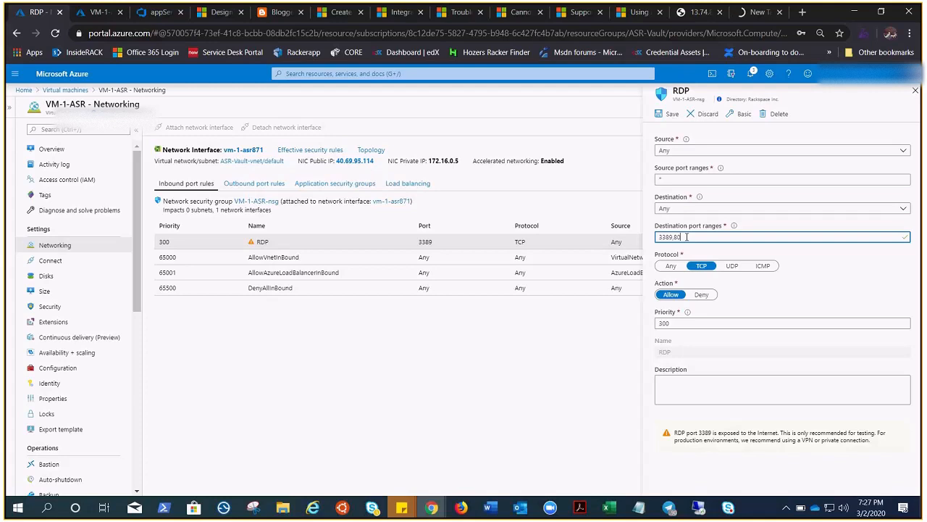
click(670, 116)
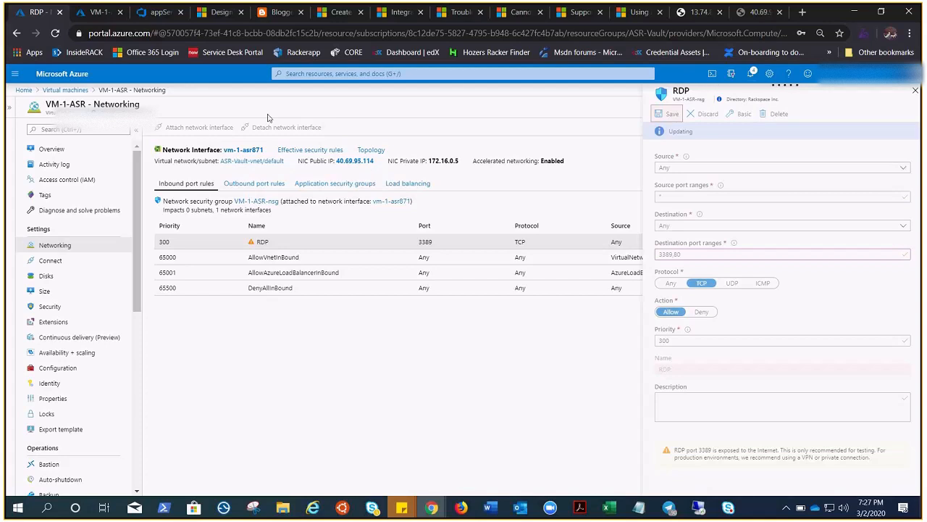
click(47, 151)
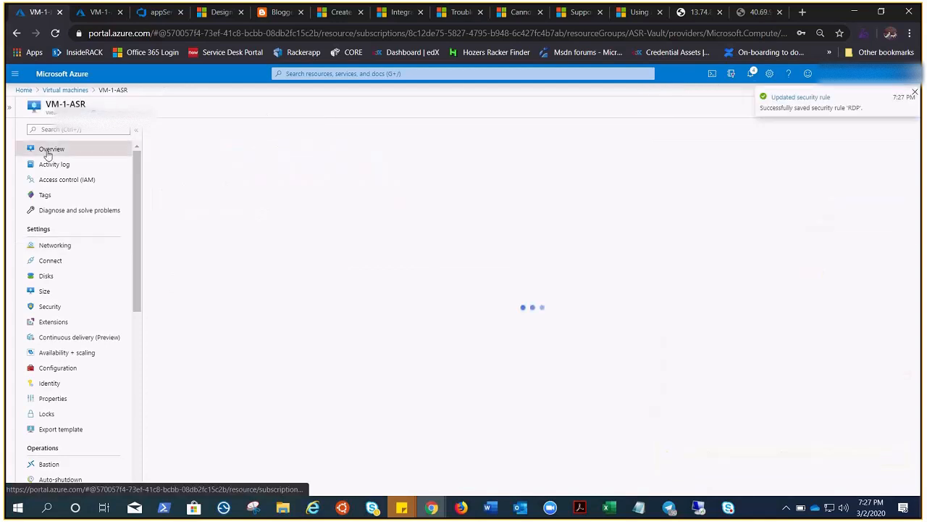
Load the site at VM-1-ASR's public IP address again in its existing browser tab.
click(759, 11)
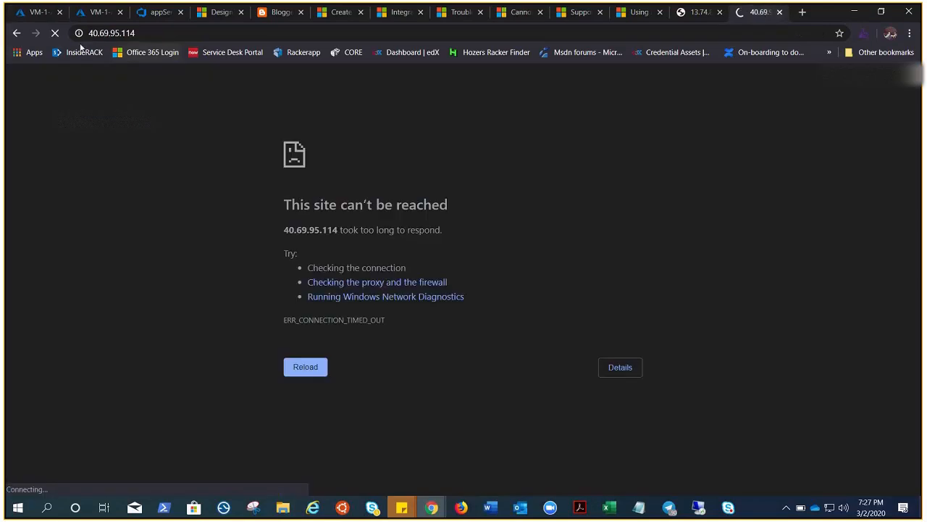
click(339, 36)
key(Return)
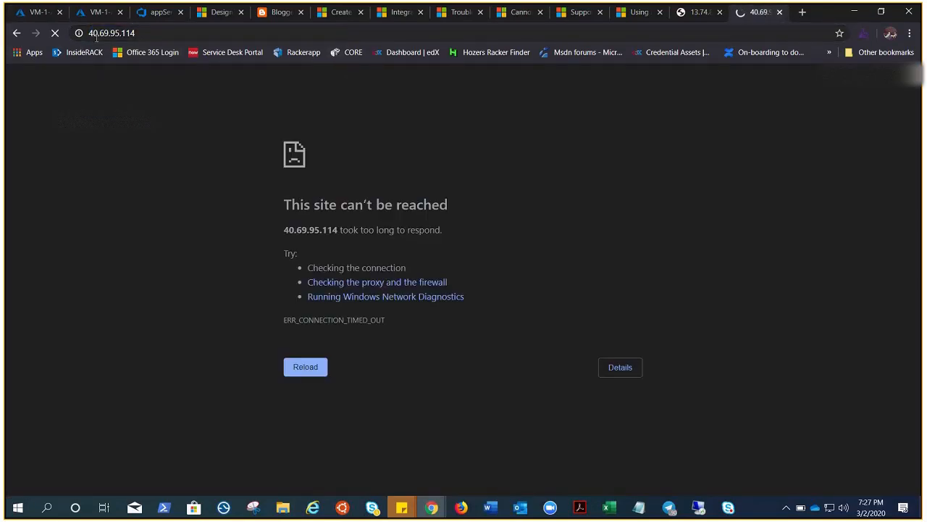
Copy VM-1-ASR's public IP address again, close the two open site tabs and load the address in a fresh tab.
click(45, 13)
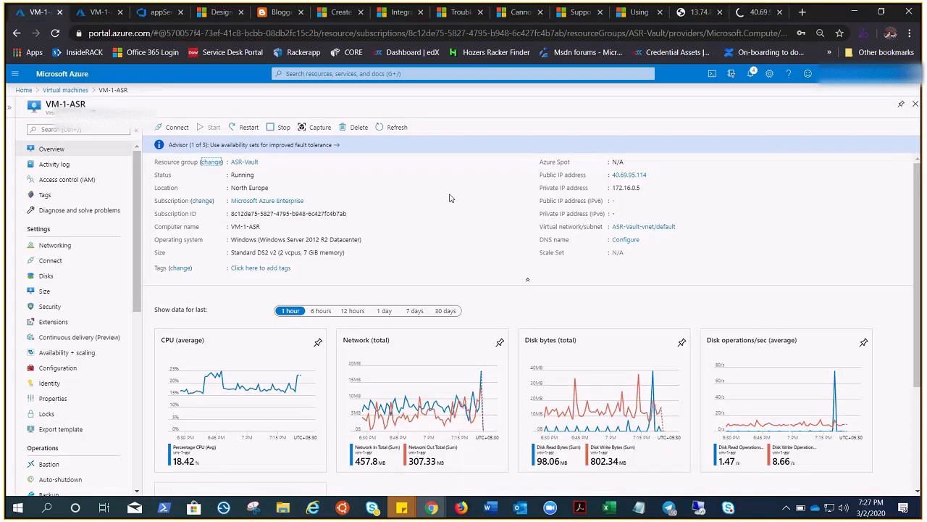
click(652, 176)
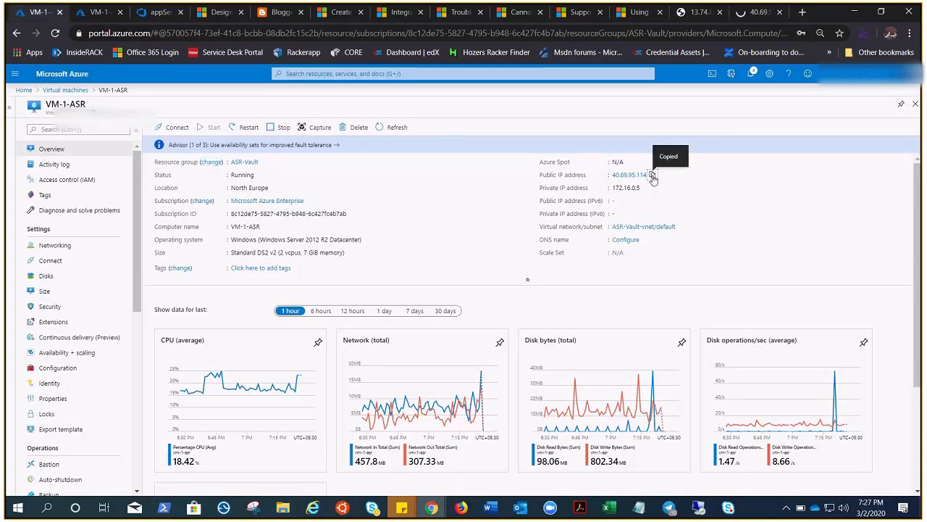
click(780, 13)
click(780, 12)
click(802, 12)
key(ctrl+v)
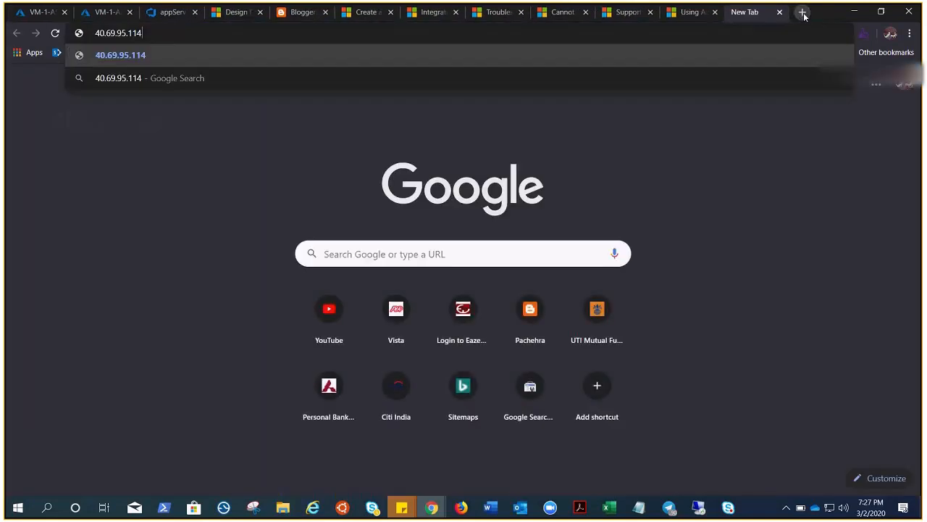
key(Return)
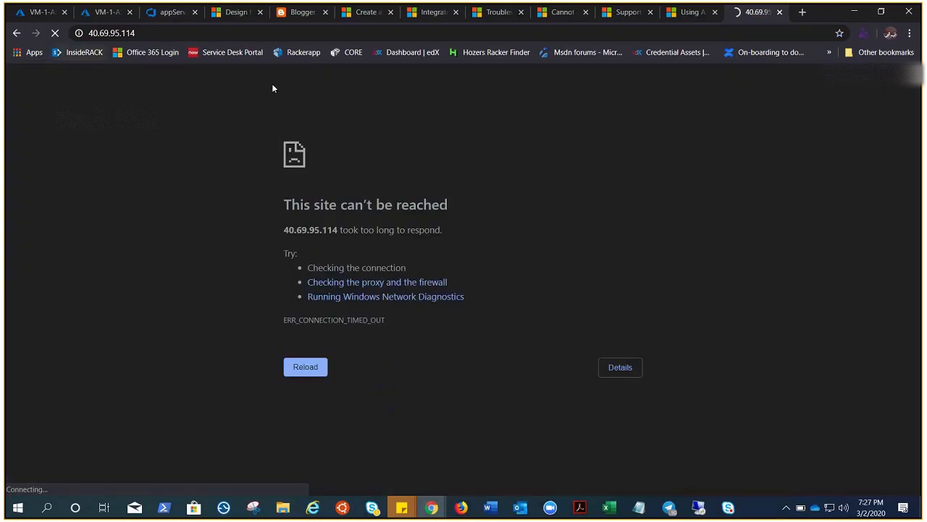
Set the protocol of VM-1-ASR's RDP inbound rule to Any, save the rule and return to the overview.
click(33, 15)
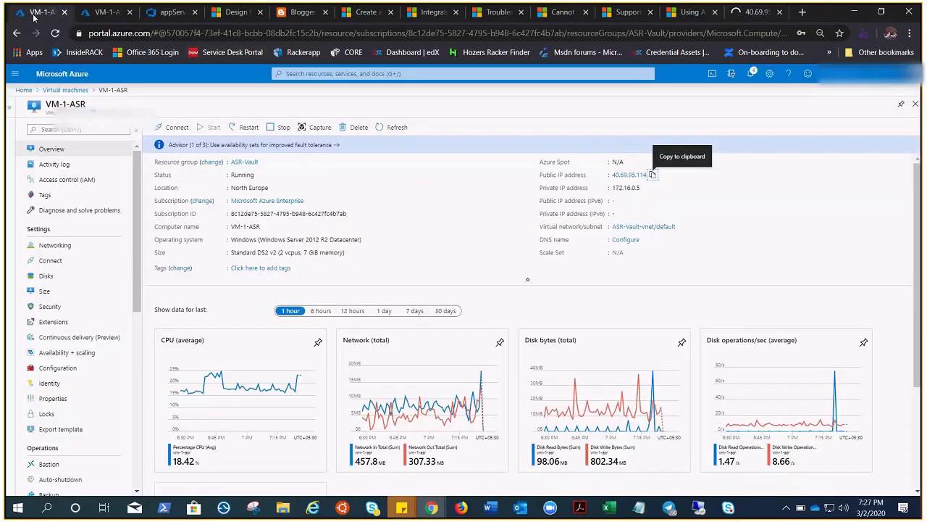
click(63, 249)
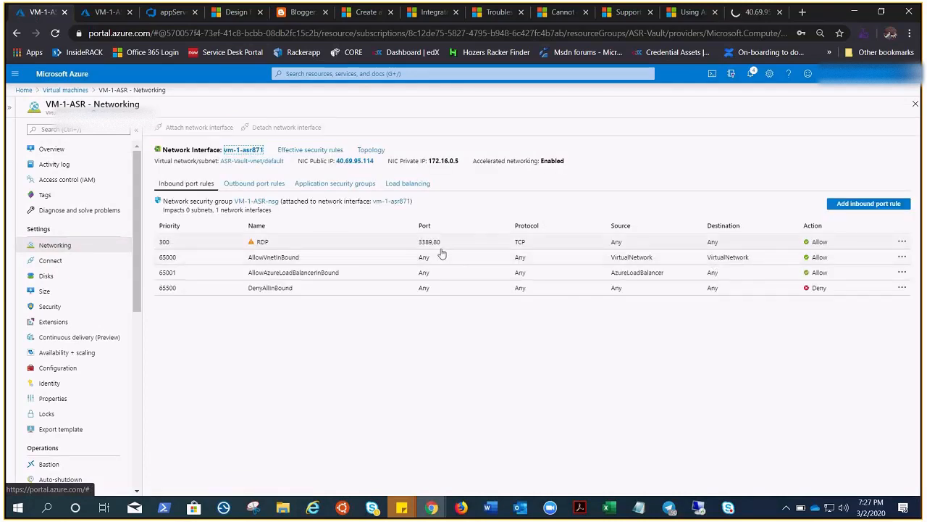
click(462, 249)
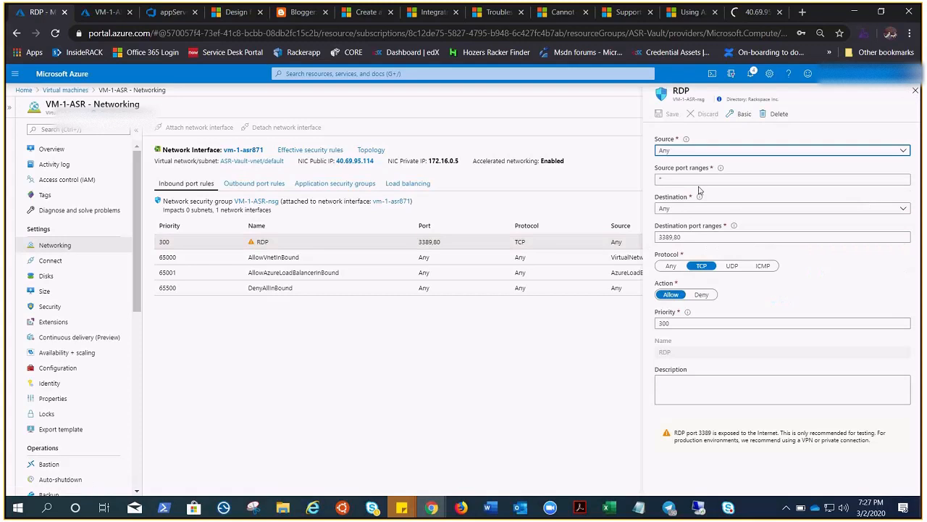
click(671, 266)
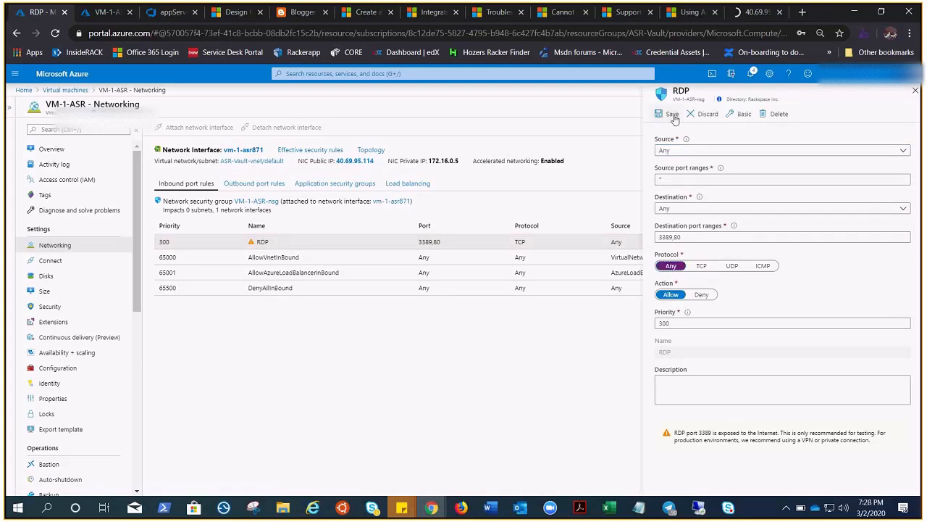
click(675, 118)
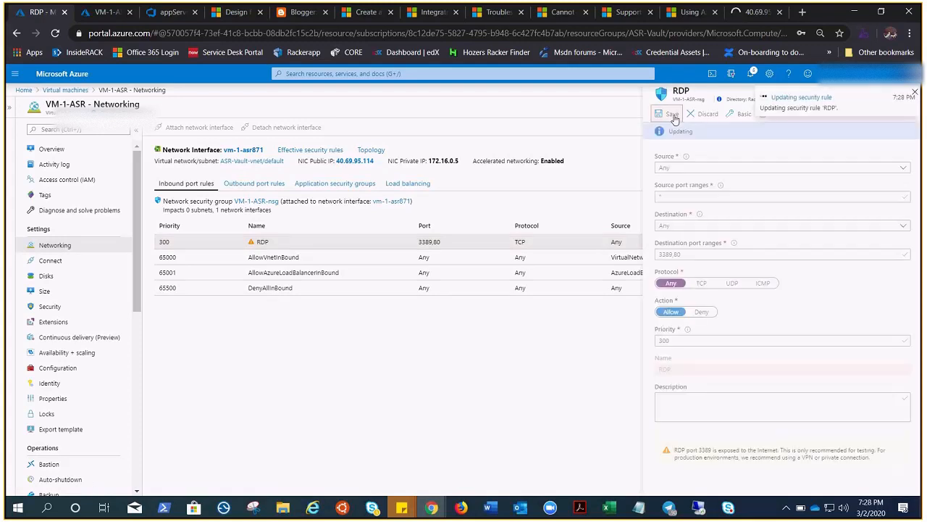
click(52, 149)
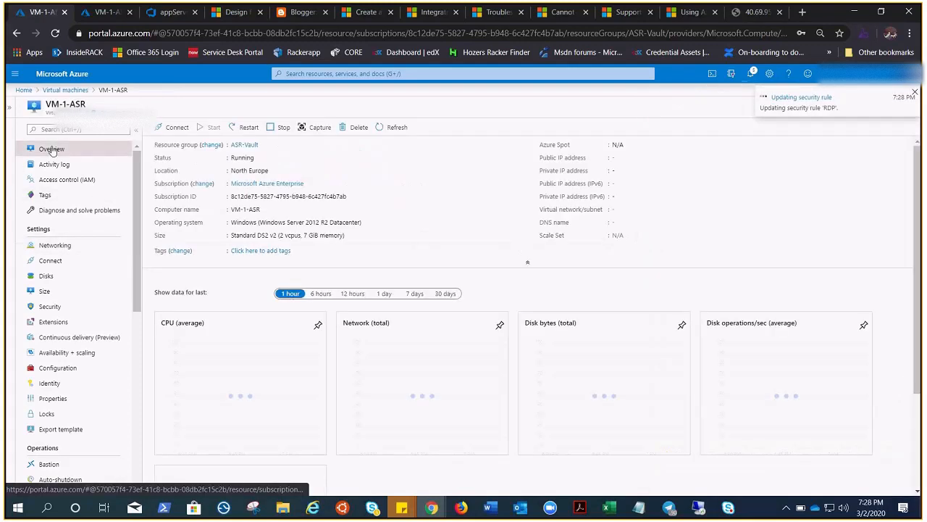
Reload the site at 40.69.95.114 and examine the text on its page.
click(756, 21)
click(55, 33)
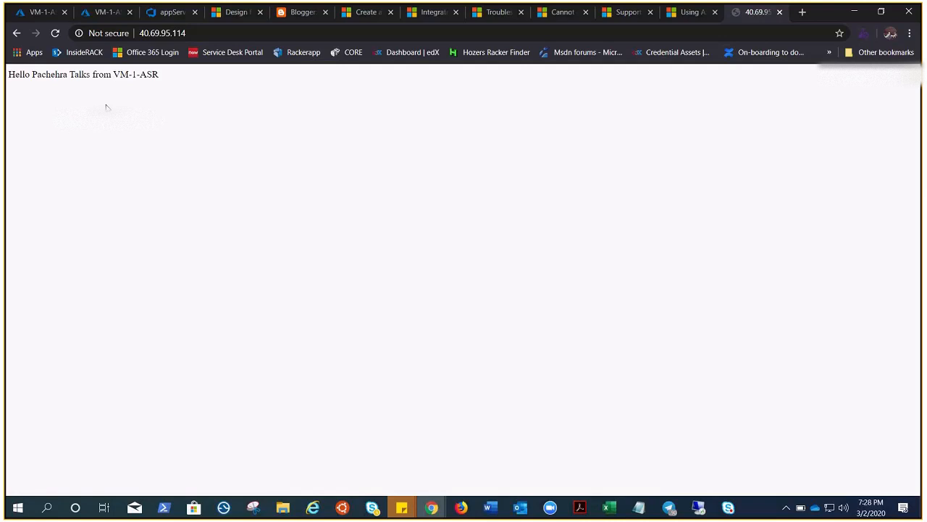
drag(156, 74, 20, 74)
click(142, 92)
Delete the virtual machine VM-1-ASR in the Azure portal and confirm the deletion.
click(34, 13)
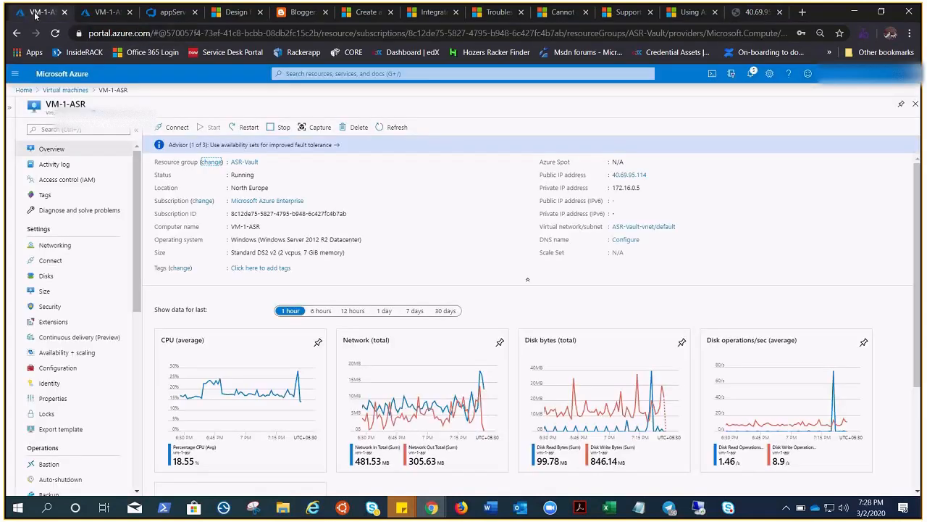
click(359, 128)
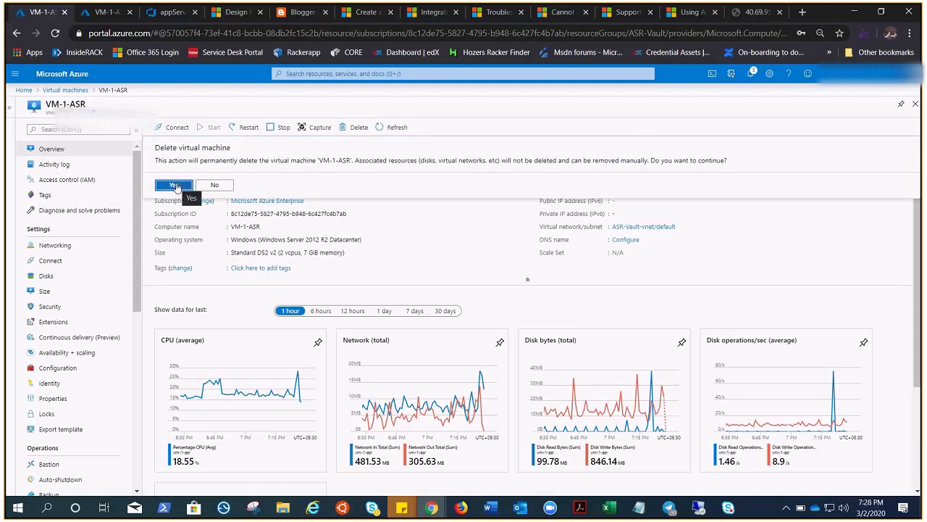
click(175, 186)
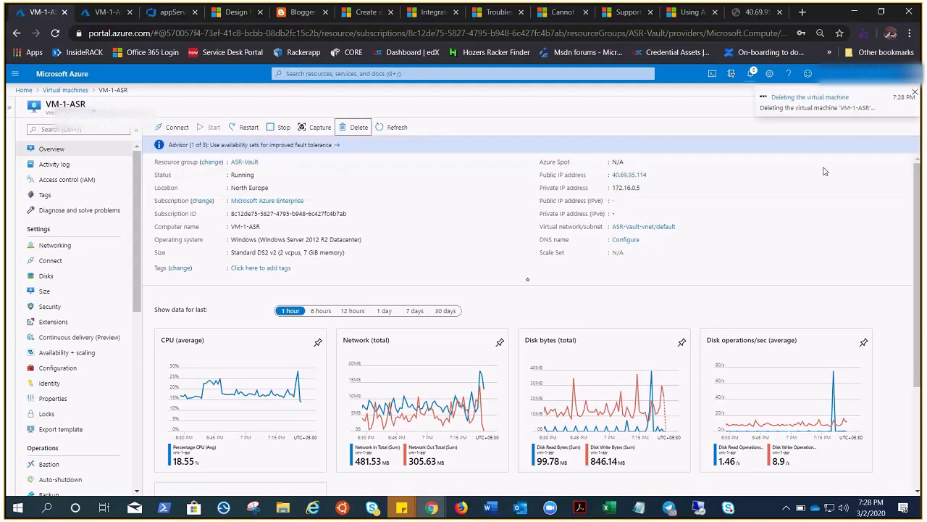
Open the OS disk of VM-1-ASR and check the portal notifications for the deletion status.
click(51, 278)
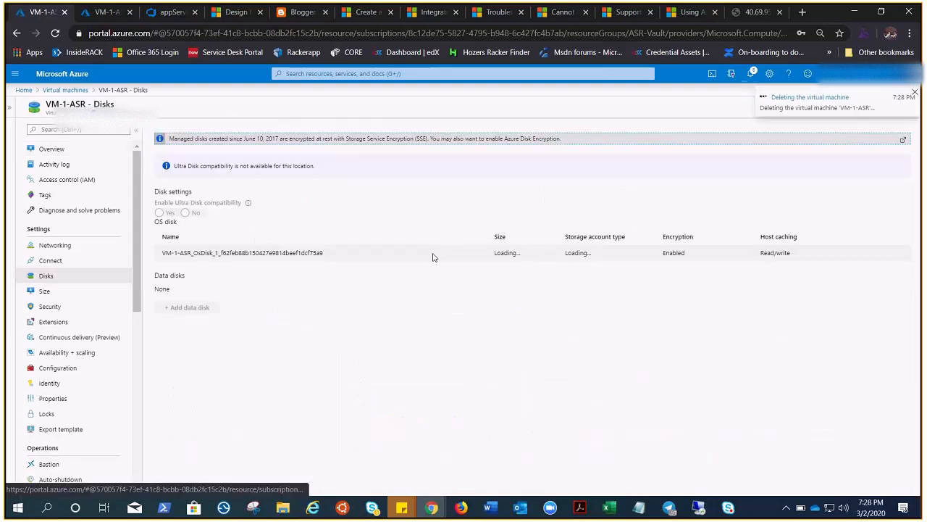
click(239, 273)
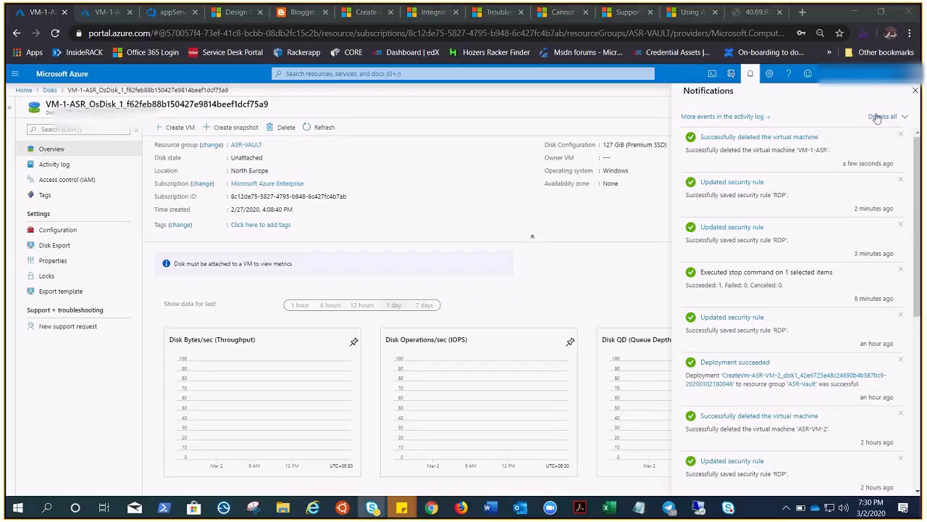
click(915, 91)
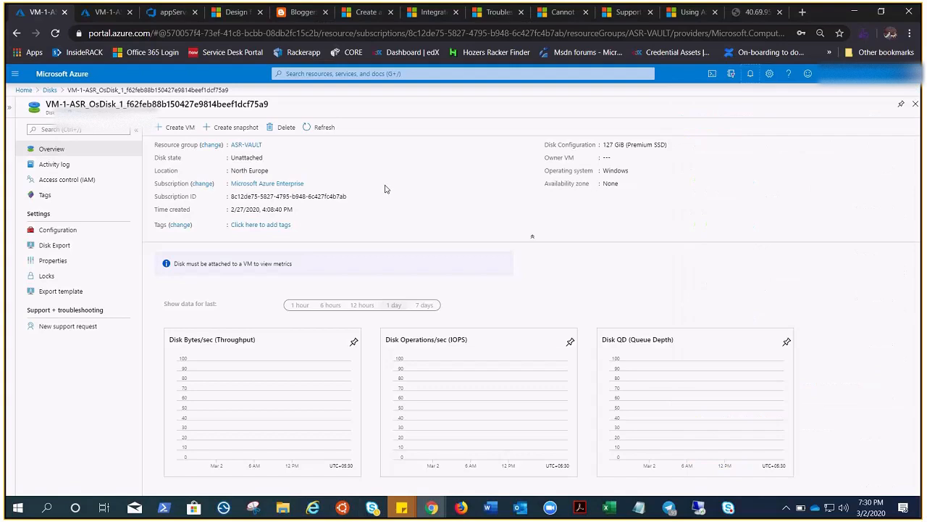
Start creating a virtual machine from VM-1-ASR's OS disk in the second portal session, choosing the resource group ASR-Vault.
click(106, 12)
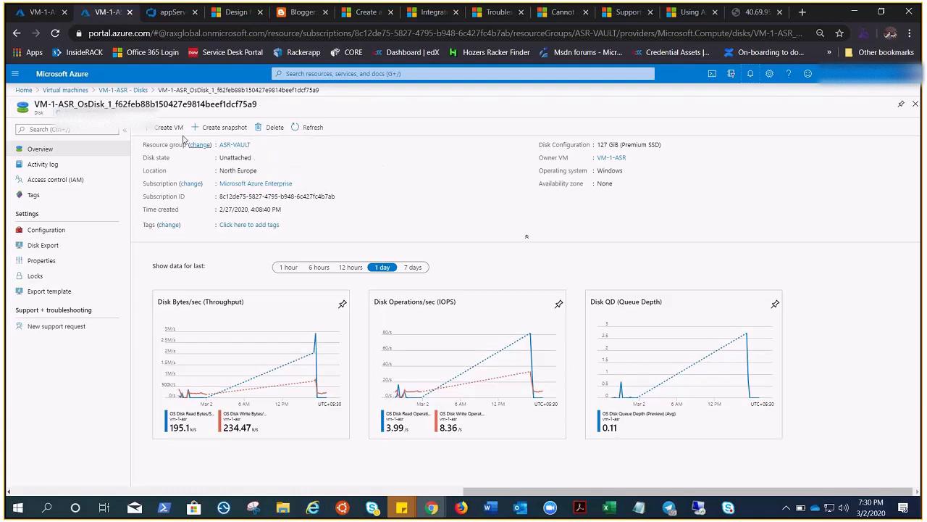
click(161, 133)
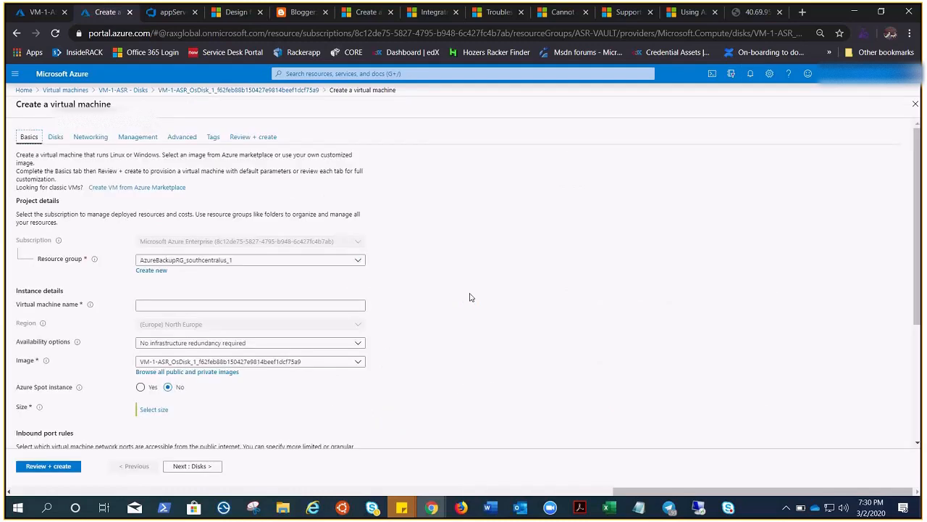
scroll(456, 310, down, 1)
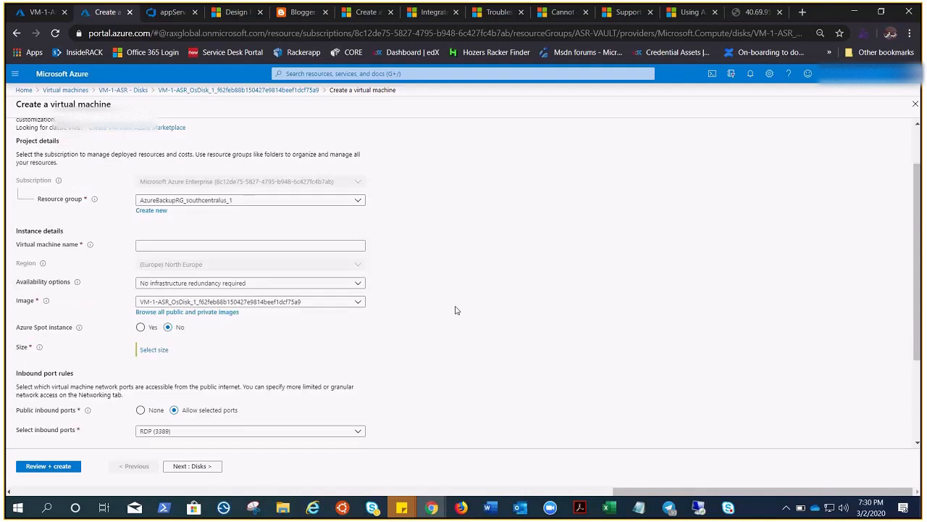
click(357, 203)
click(239, 301)
Name the new virtual machine Test-VM-1.
click(147, 246)
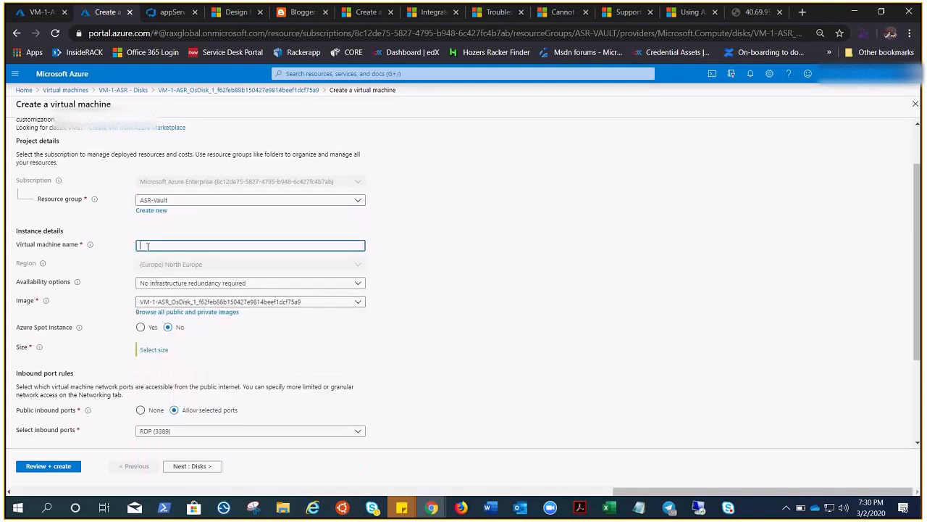
text(T)
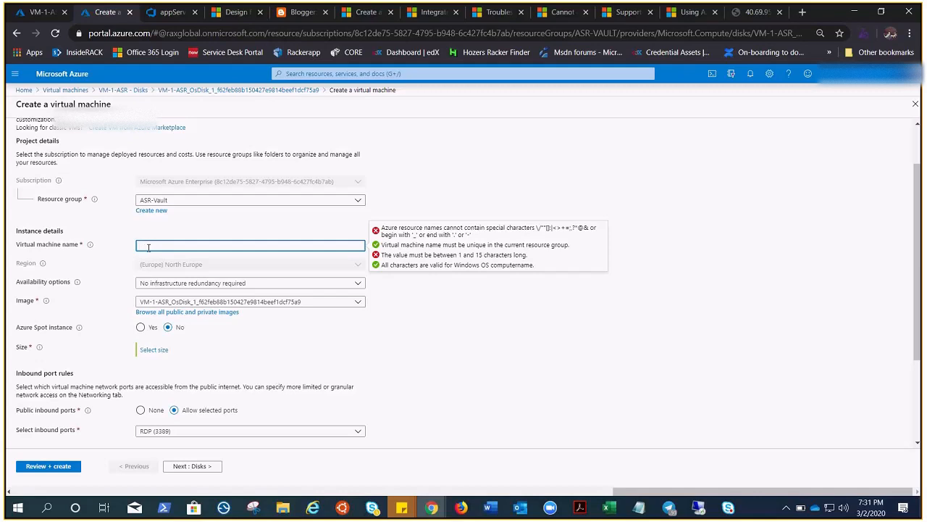
text(Test-VM-)
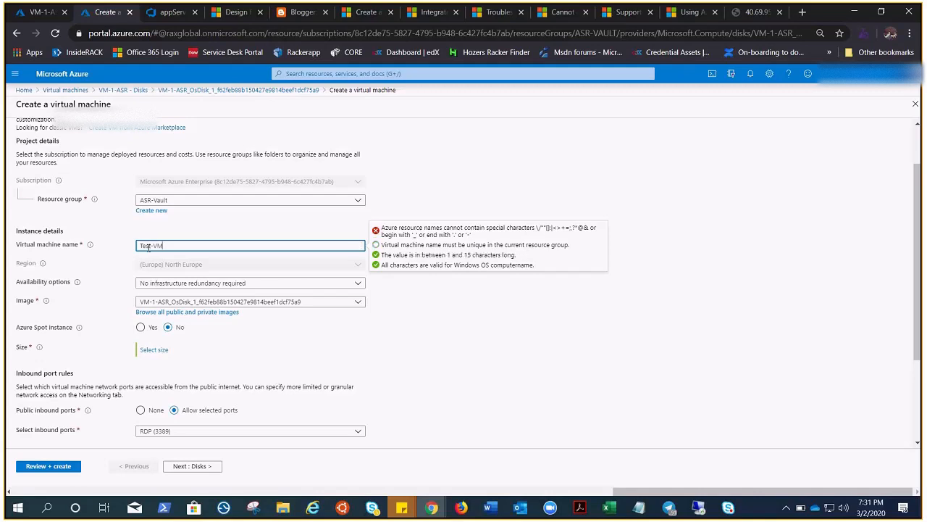
text(1)
click(450, 317)
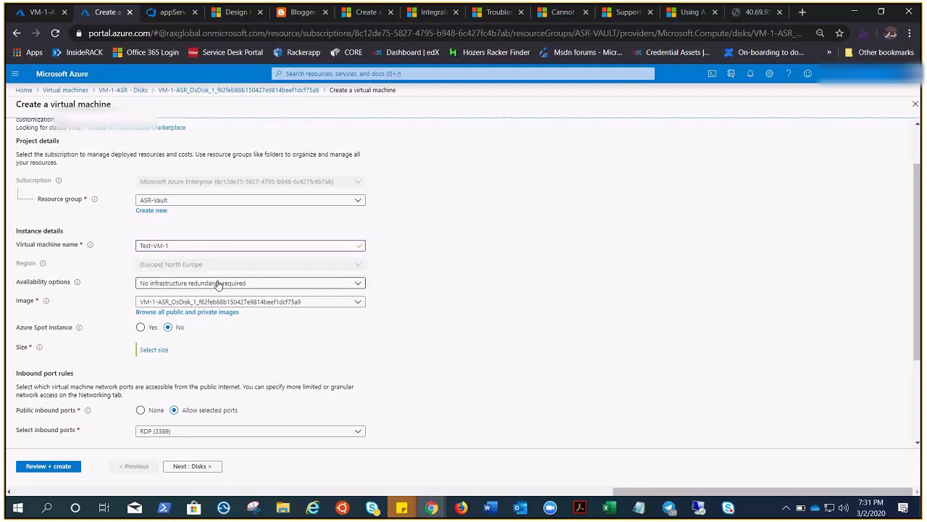
Set the availability option to Availability set and choose the existing set pg-av-set.
click(355, 286)
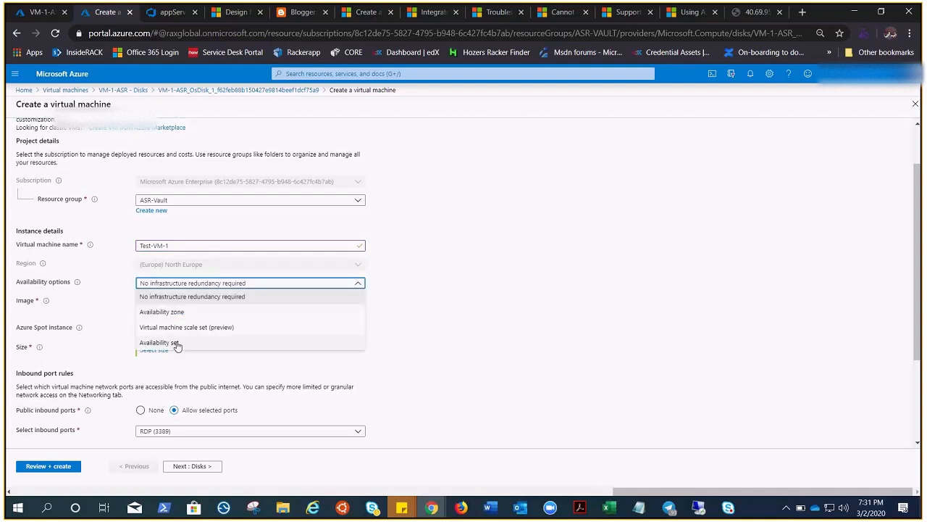
click(177, 343)
click(321, 299)
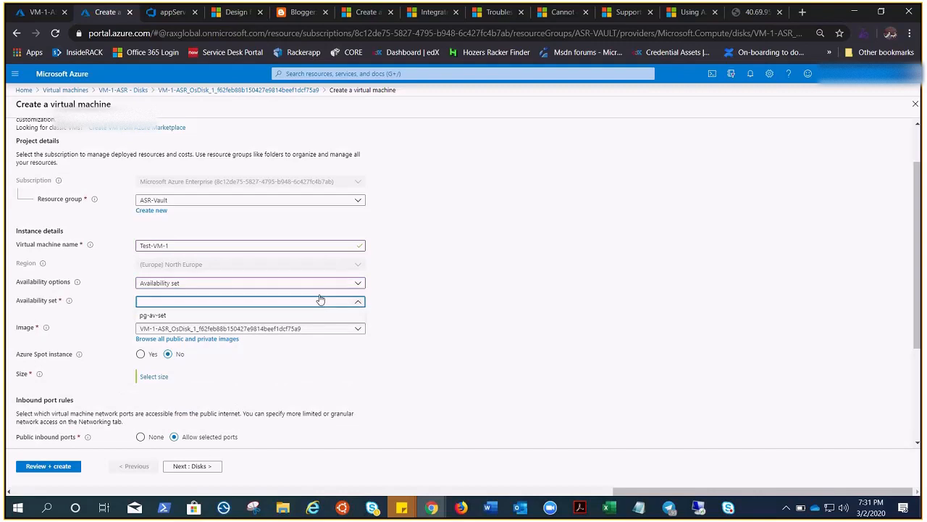
click(149, 317)
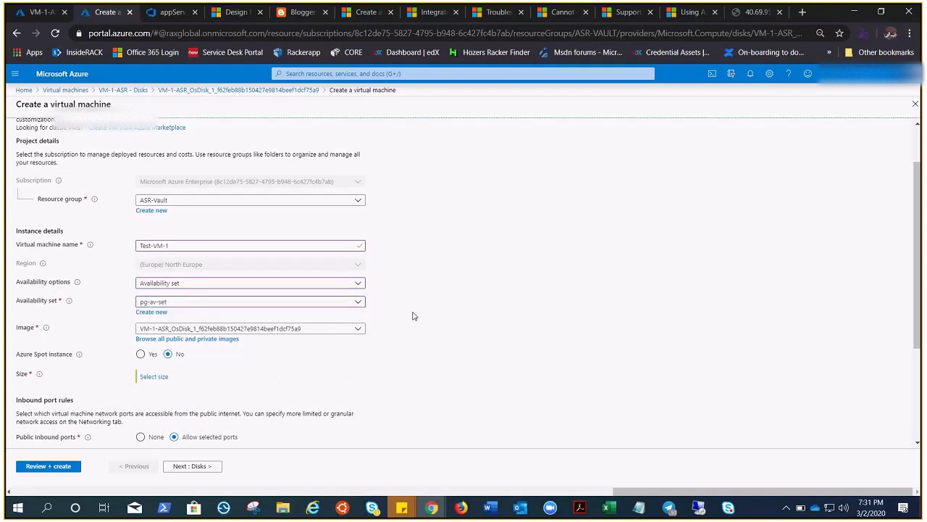
Choose the B2s size for the virtual machine.
scroll(414, 316, down, 1)
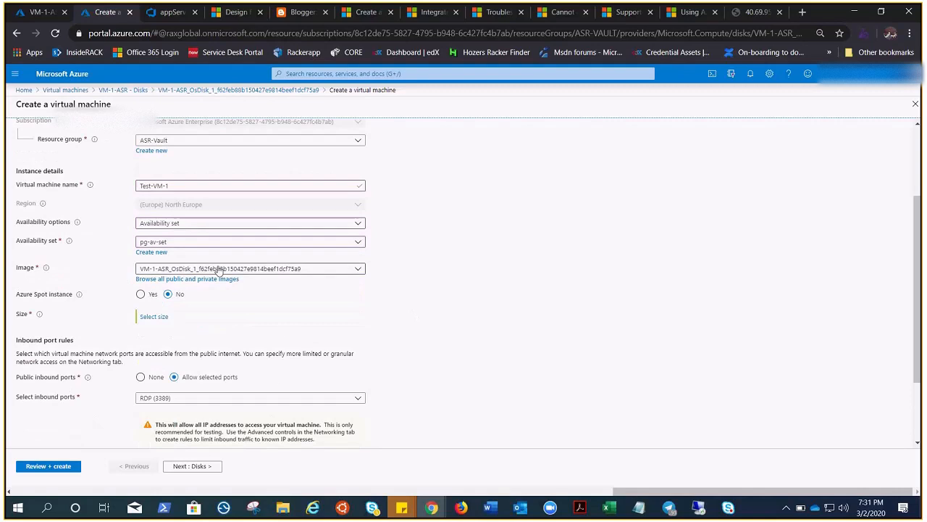
click(153, 316)
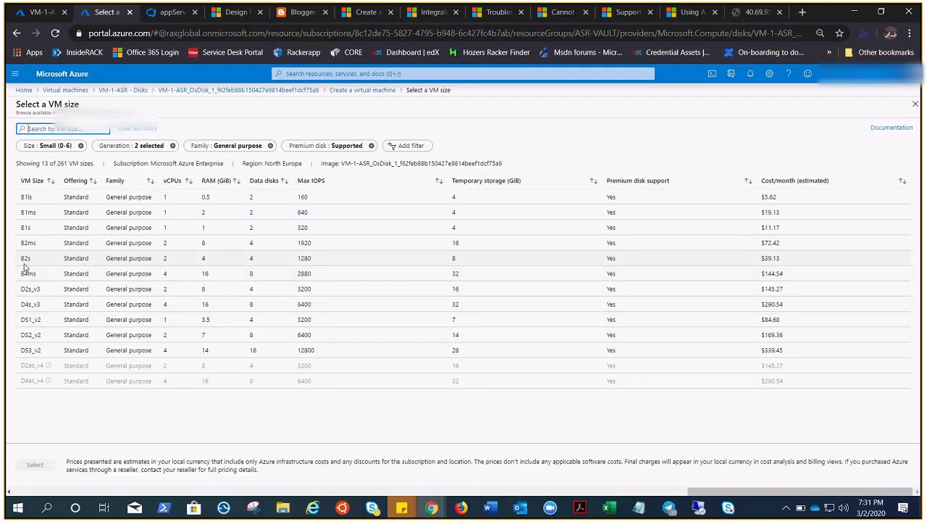
click(23, 263)
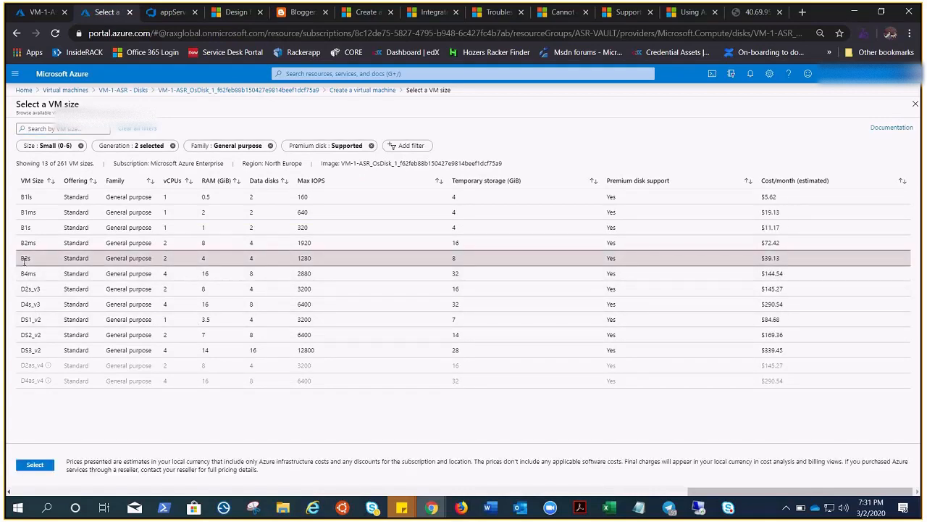
click(35, 464)
Proceed through the disk and networking settings, keeping the new public IP Test-VM-1-ip, and create the virtual machine after validation.
scroll(449, 339, down, 2)
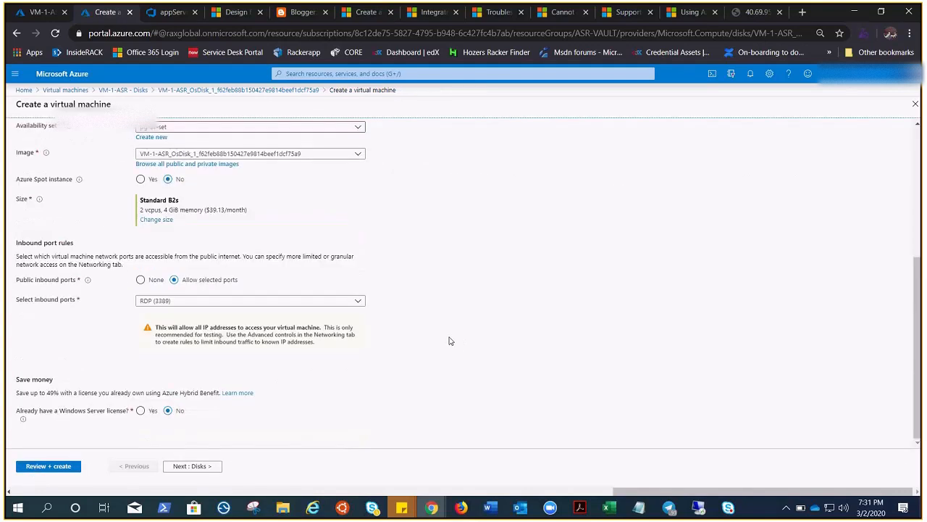
click(201, 470)
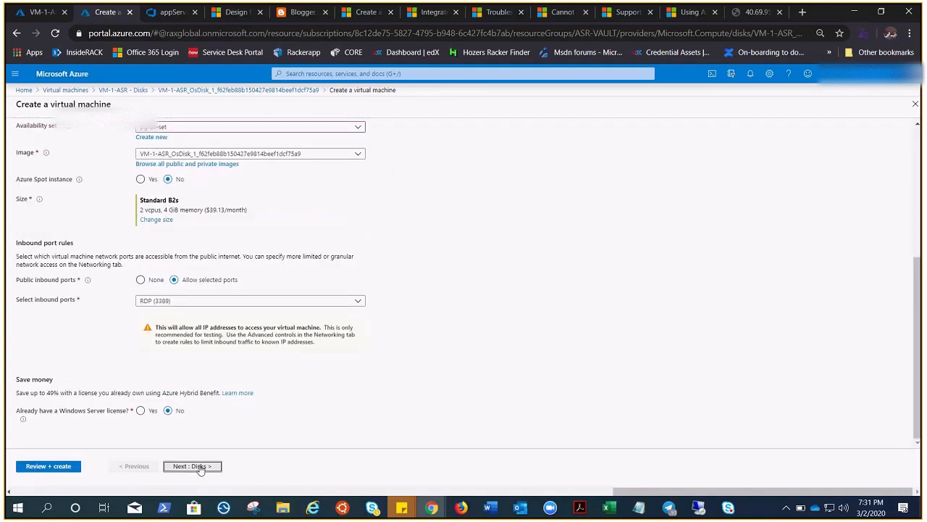
click(203, 468)
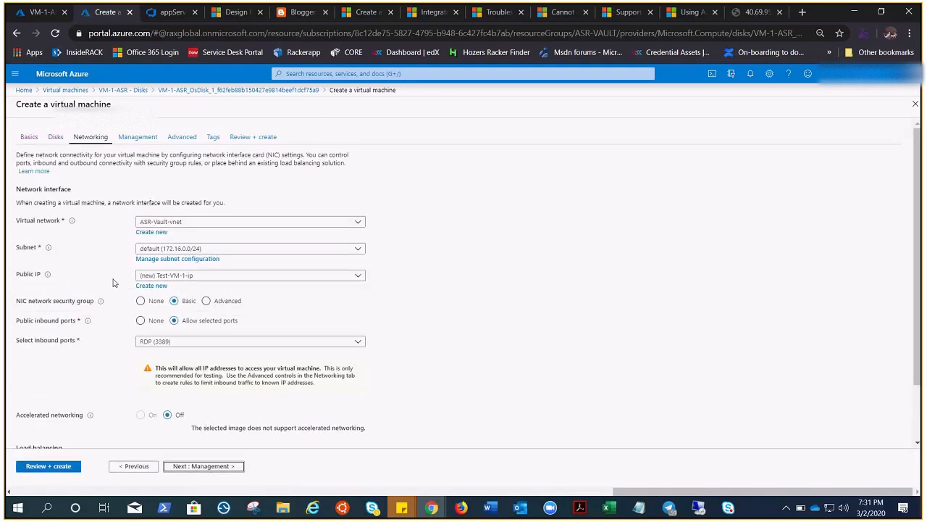
click(354, 277)
click(450, 294)
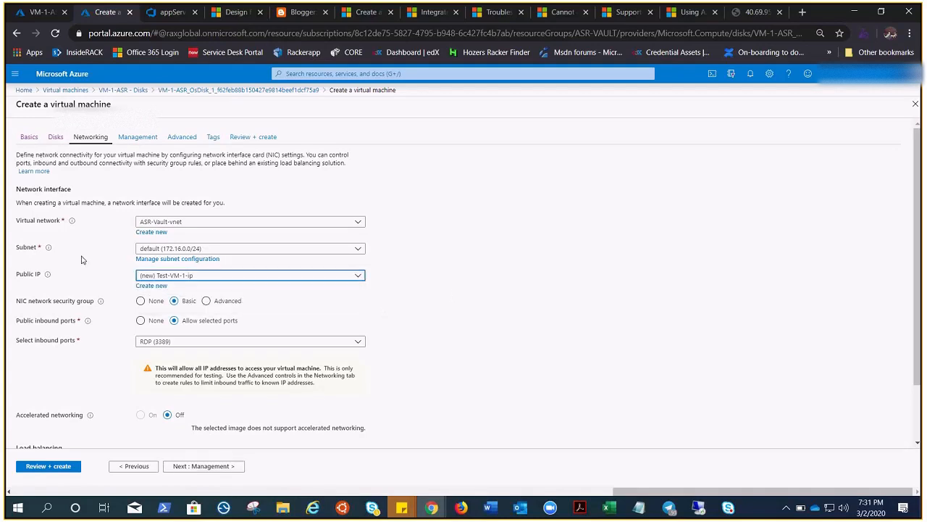
click(43, 467)
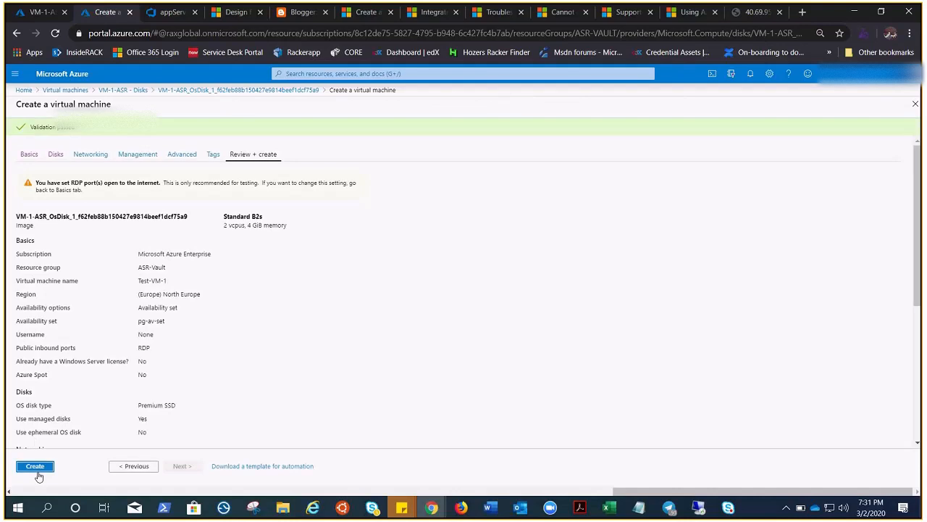
click(34, 466)
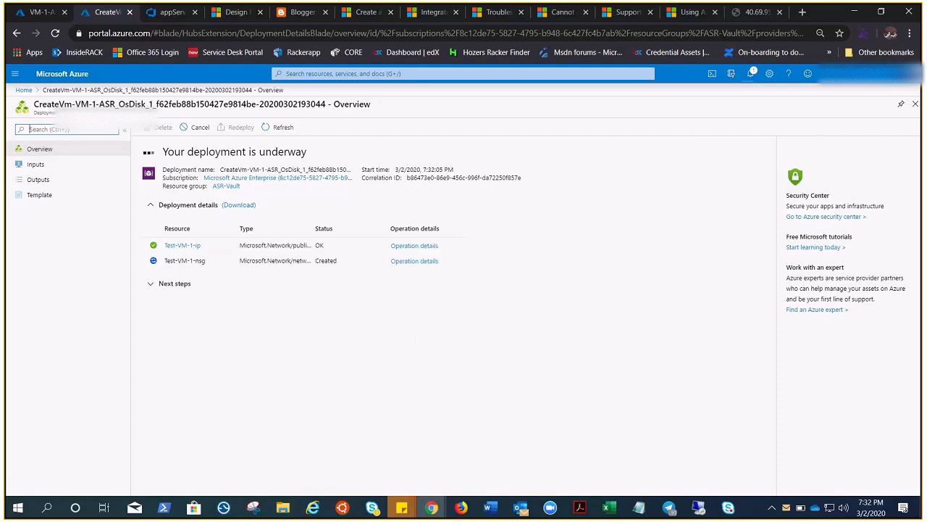
Check the portal notifications for the status of the virtual machine deployment.
key(alt+Tab)
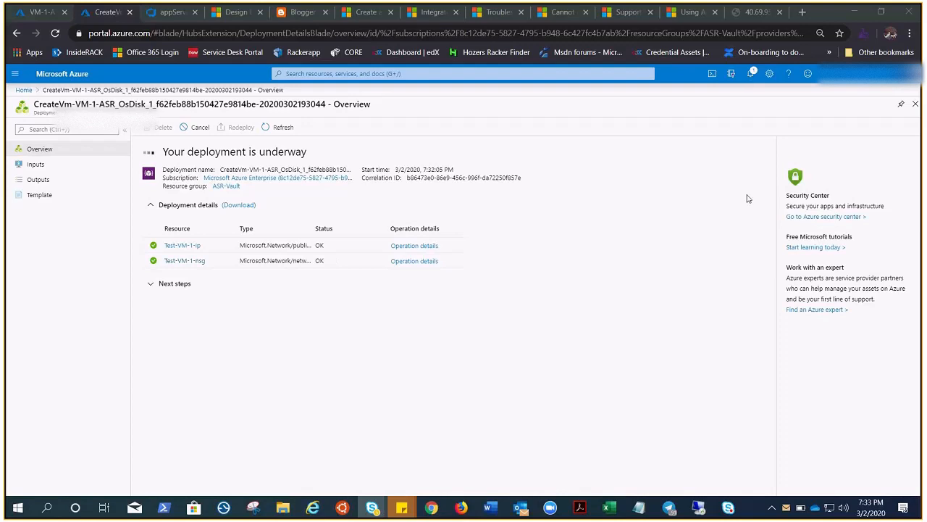
click(750, 77)
click(750, 77)
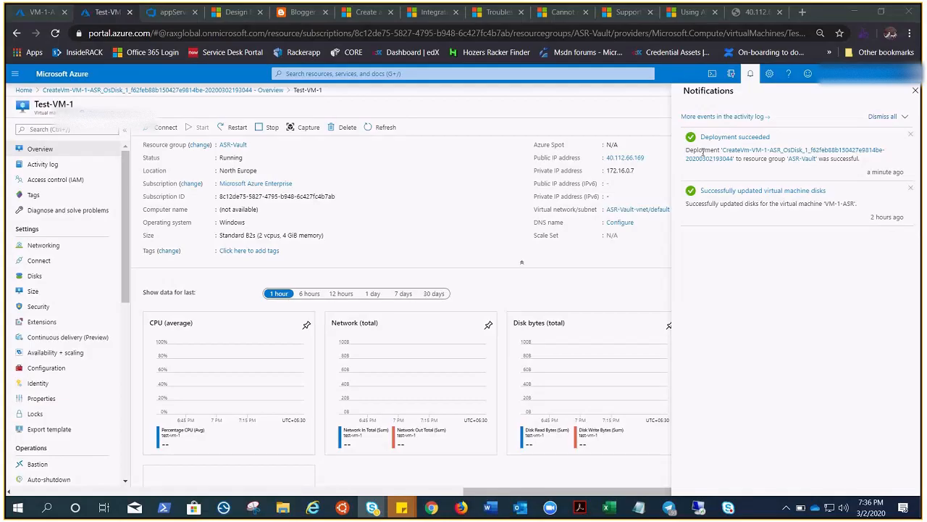
click(914, 91)
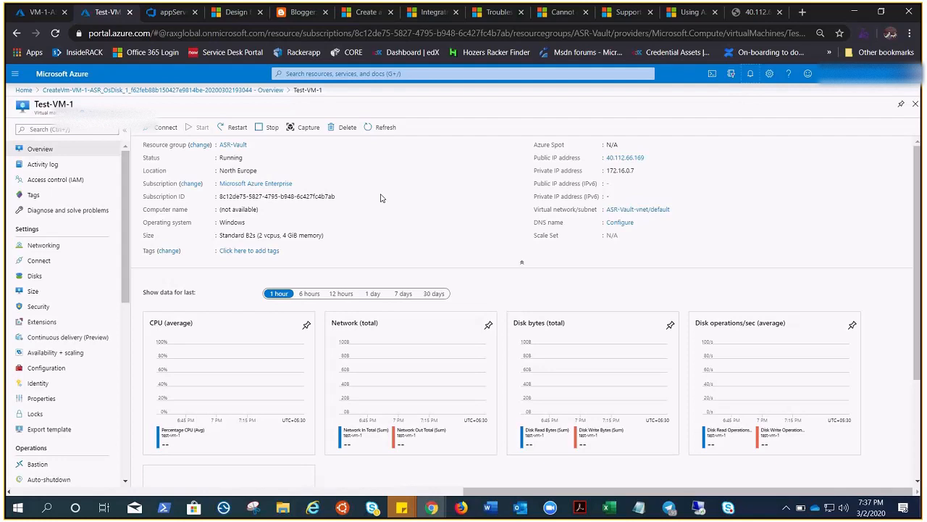
Add port 80 to the RDP inbound rule in Test-VM-1's networking, making its destination port ranges 3389,80, and save the rule.
click(39, 245)
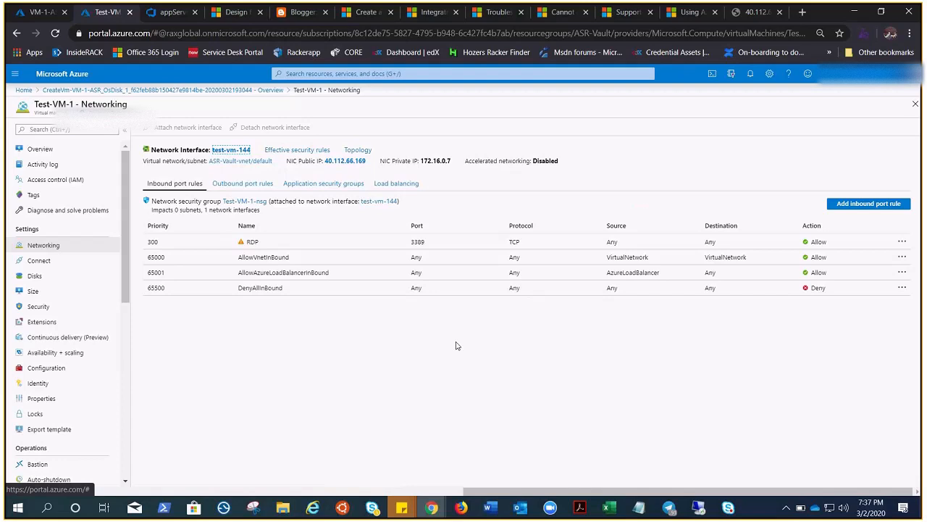
click(476, 249)
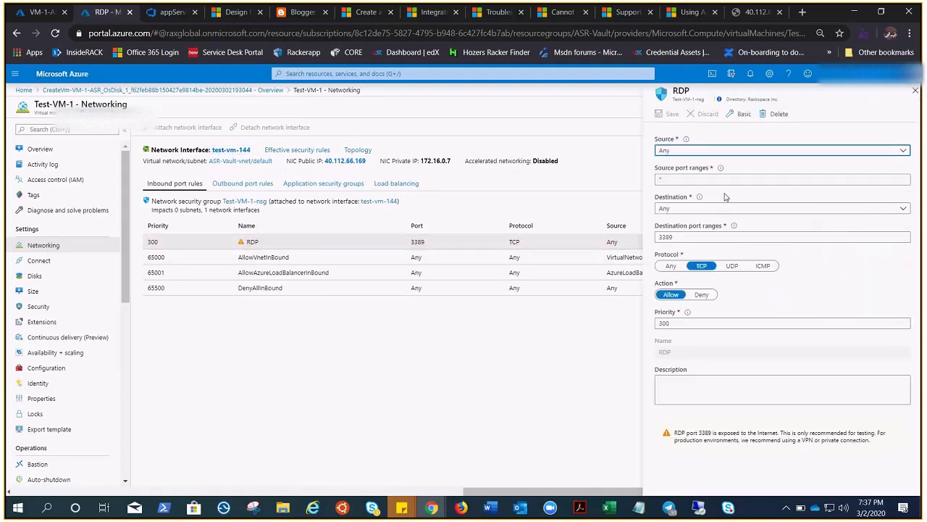
click(679, 237)
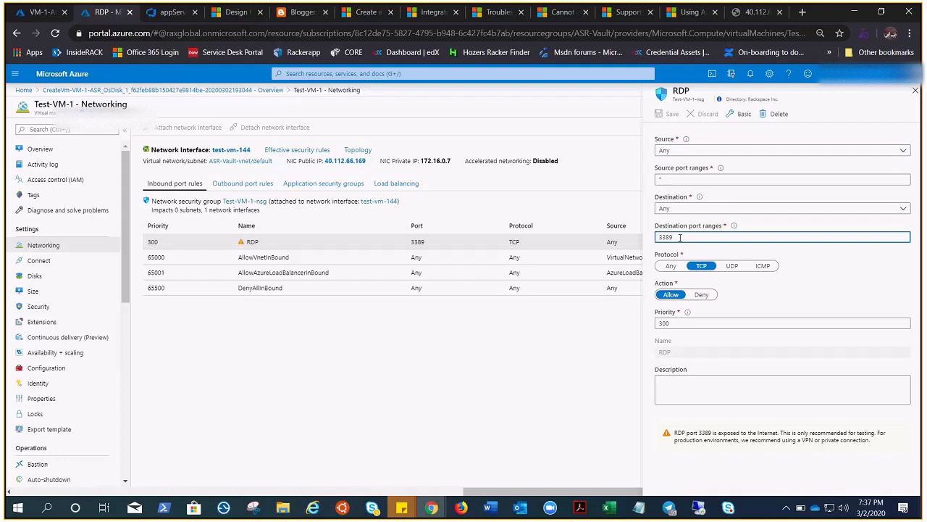
text(,80)
click(665, 115)
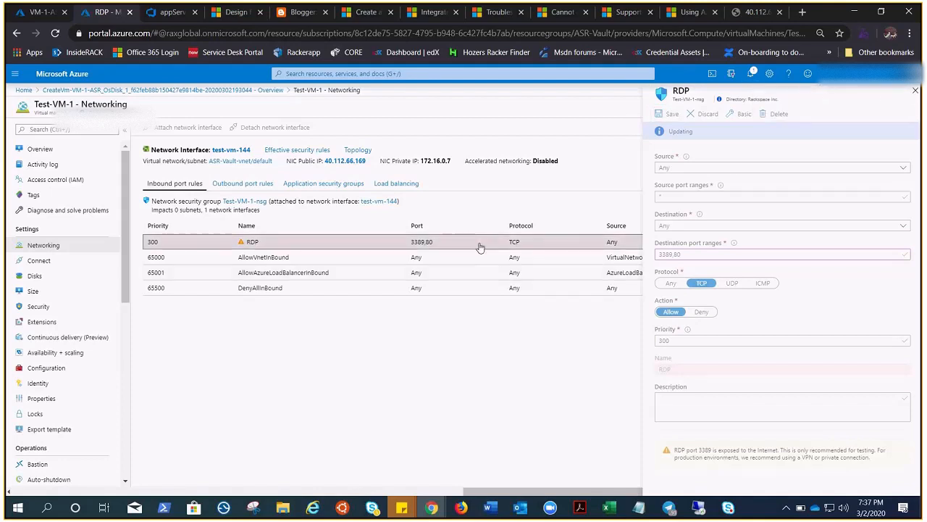
click(914, 92)
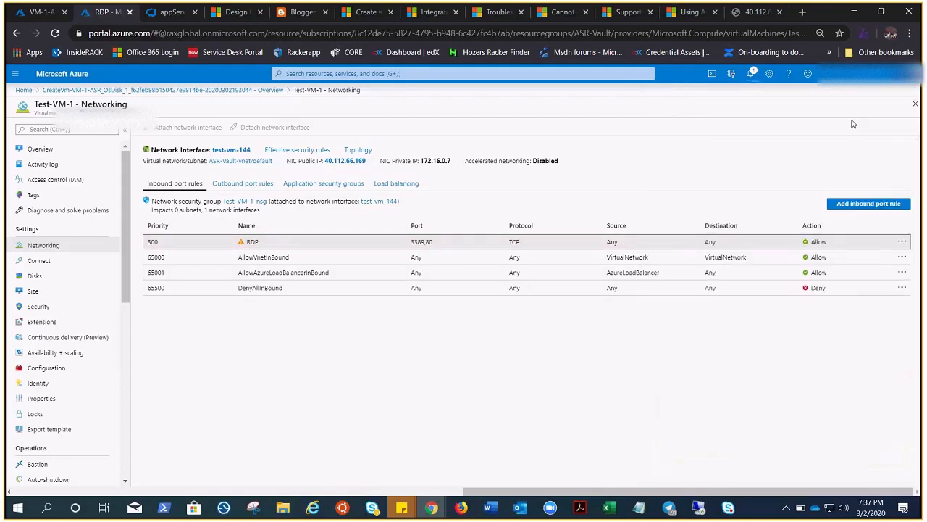
Set the RDP inbound rule's protocol to Any, save it and close the rule's settings.
click(459, 243)
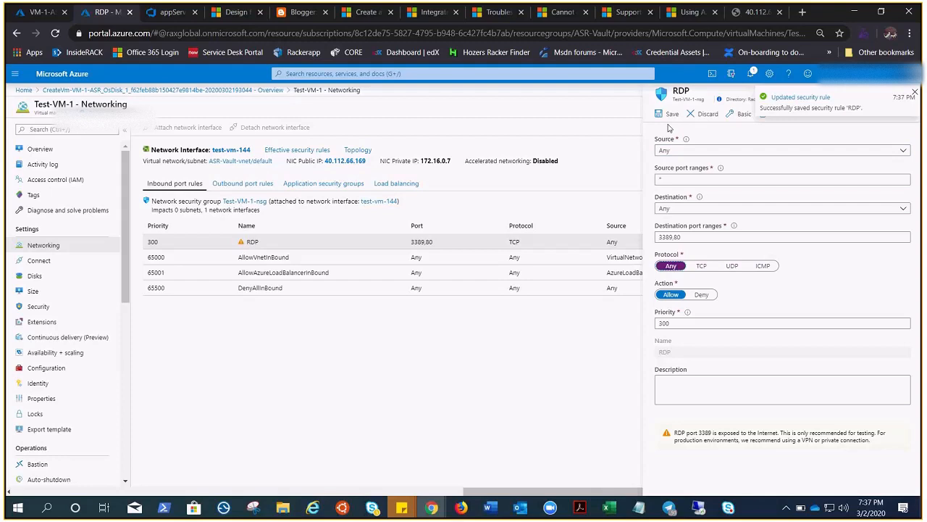
click(668, 114)
click(914, 93)
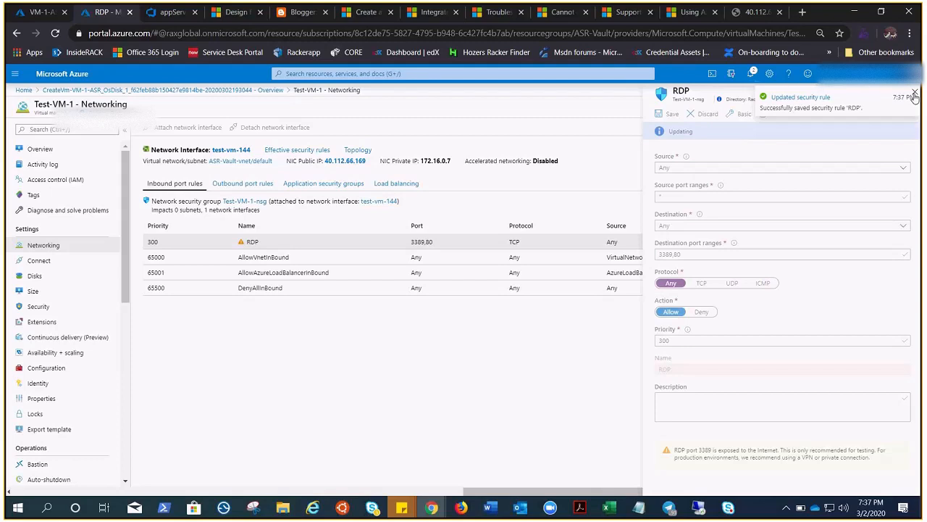
click(915, 93)
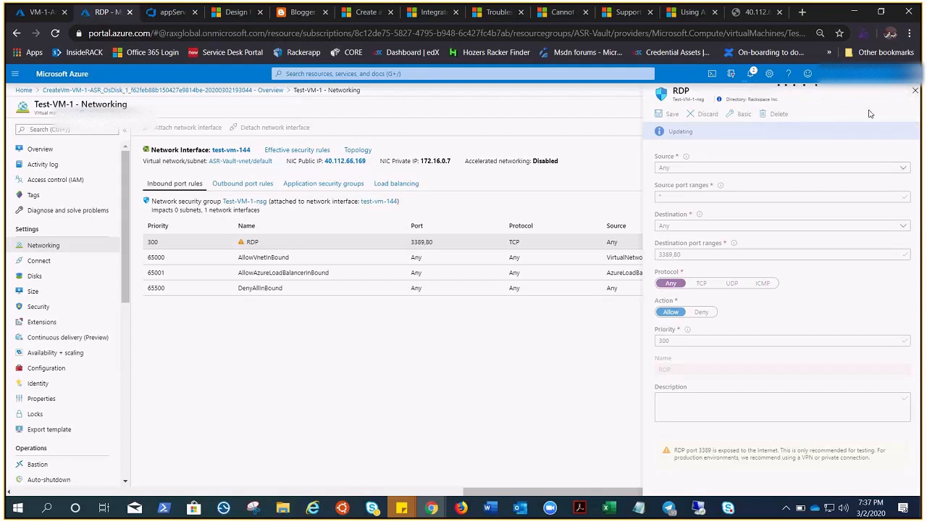